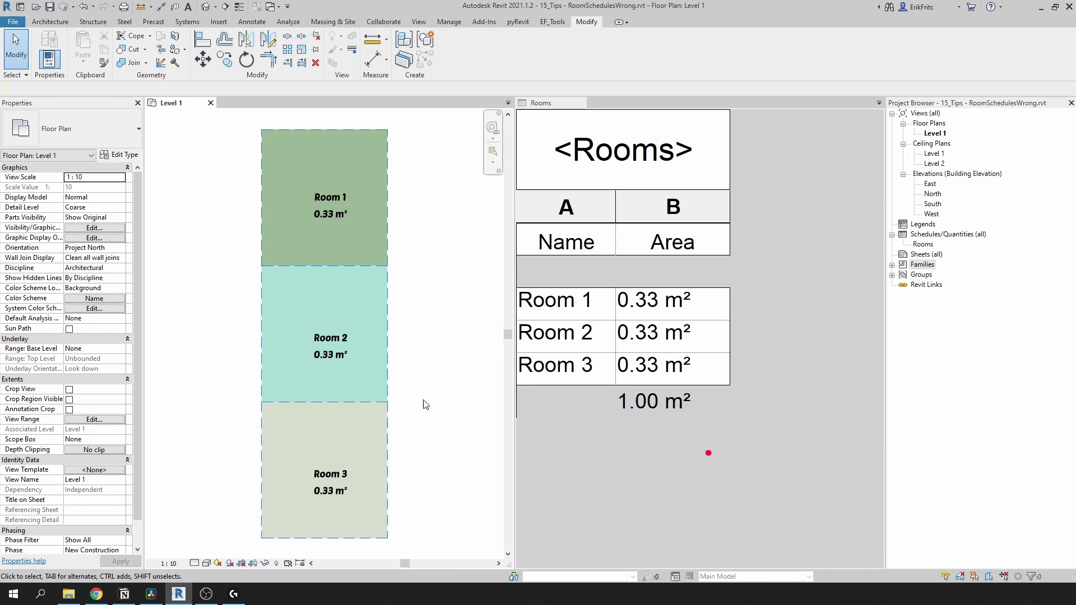
- Nudge the room separation line left and right to test how the room areas change
scroll(385, 346, "up", 3)
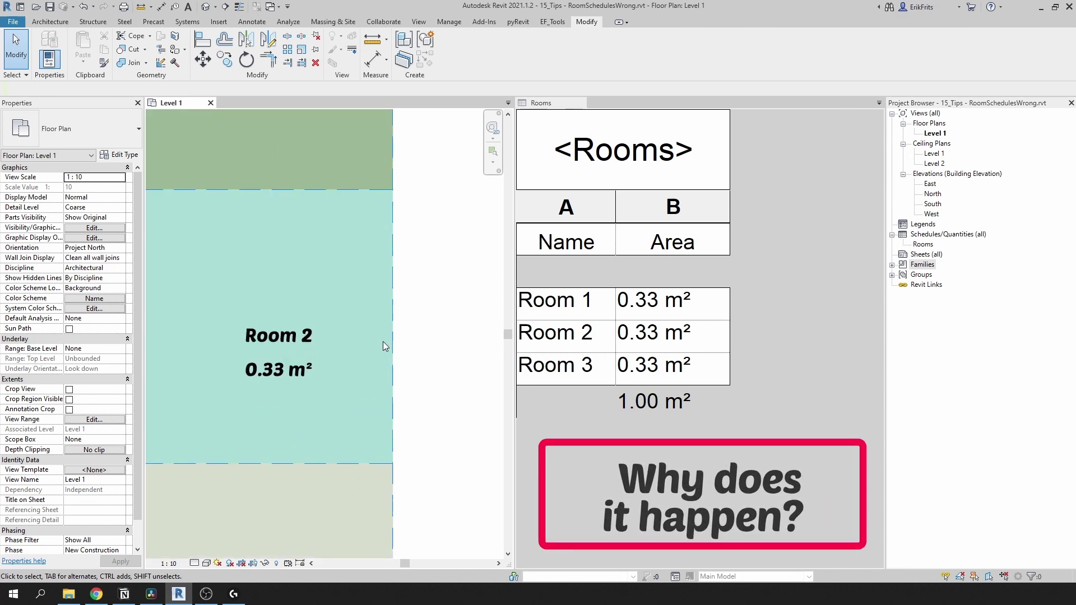
scroll(385, 346, "up", 1)
left_click(395, 336)
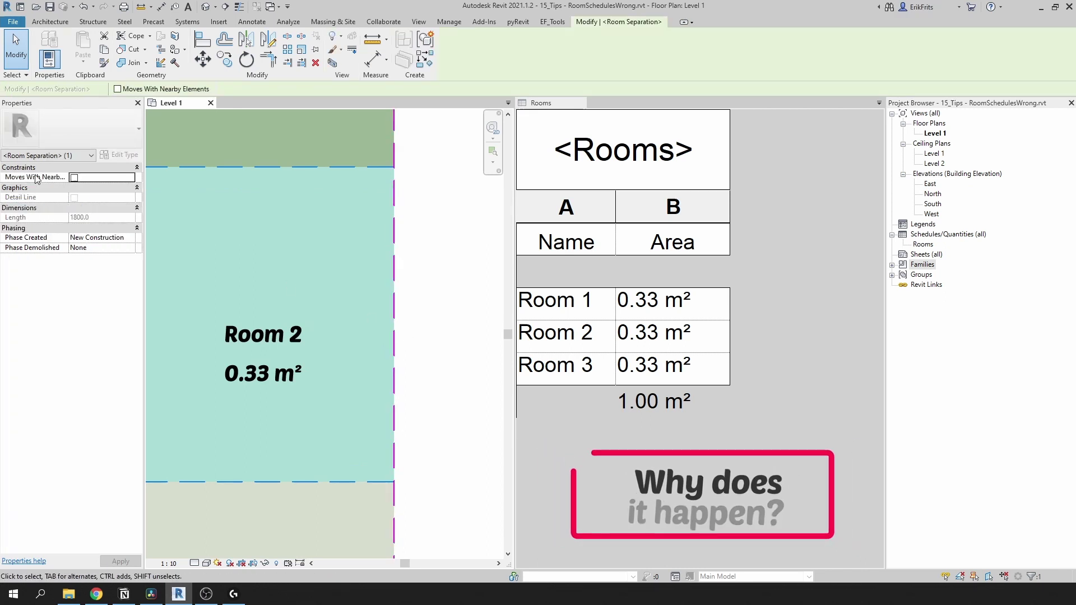
key("Left")
key("Left")
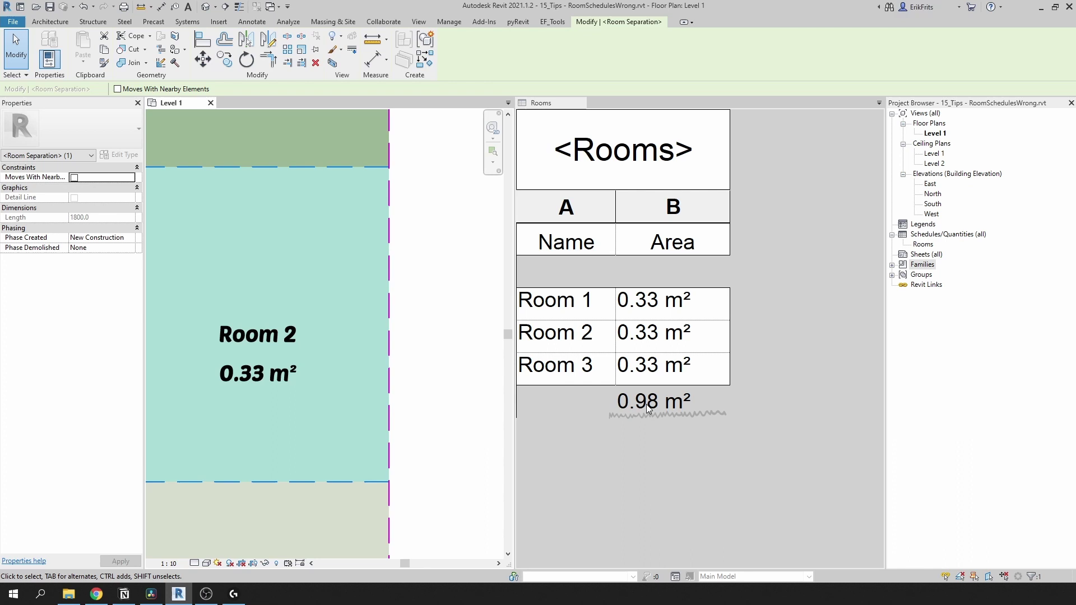
key("Right")
key("Right")
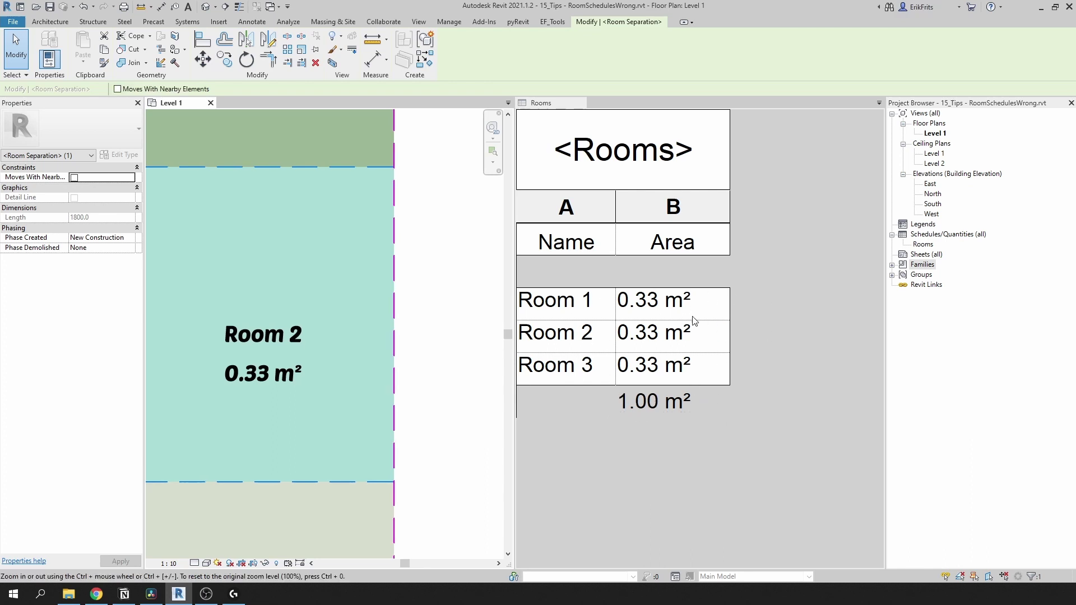
key("Right")
key("Right")
key("Right")
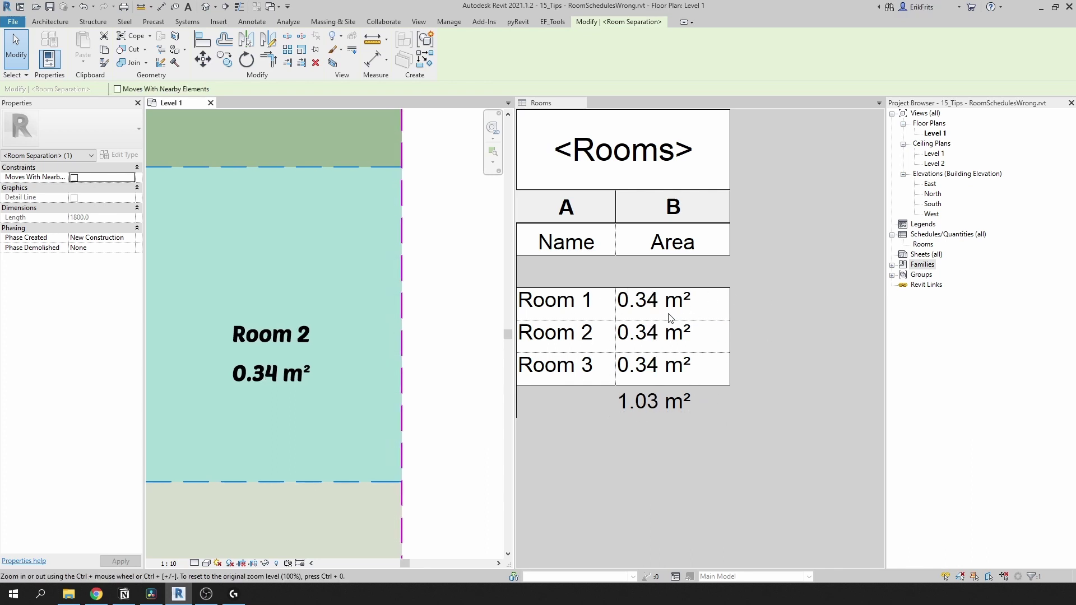
key("Left")
key("Left")
key("Left")
- Change Room 1's tag type to EF - Room Tag Precise to show its precise area
scroll(432, 368, "down", 2)
middle_click_drag(370, 168, 359, 319)
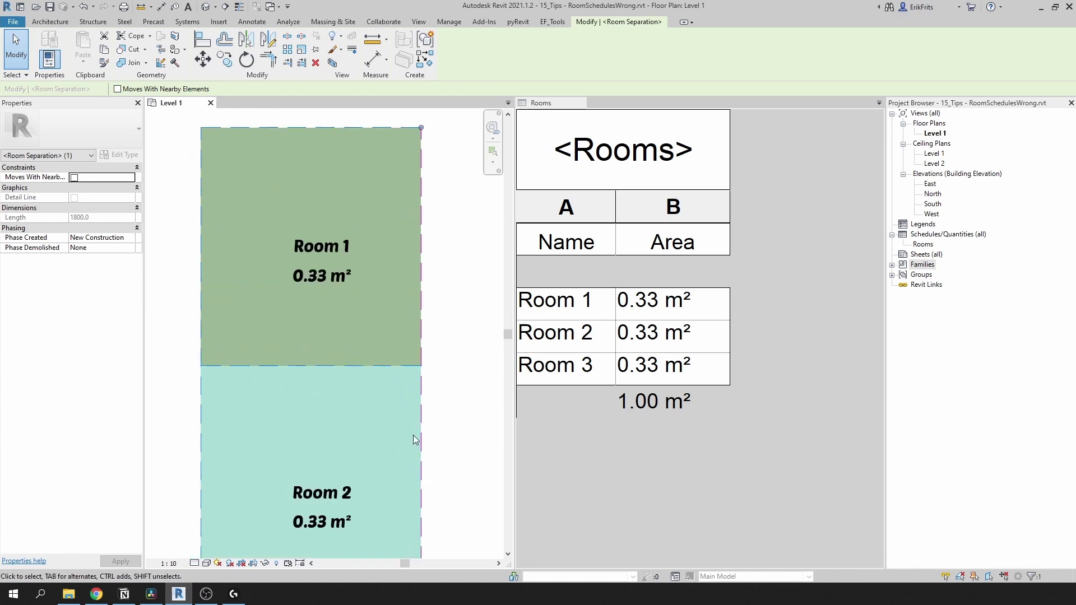
scroll(341, 353, "up", 3)
left_click(342, 354)
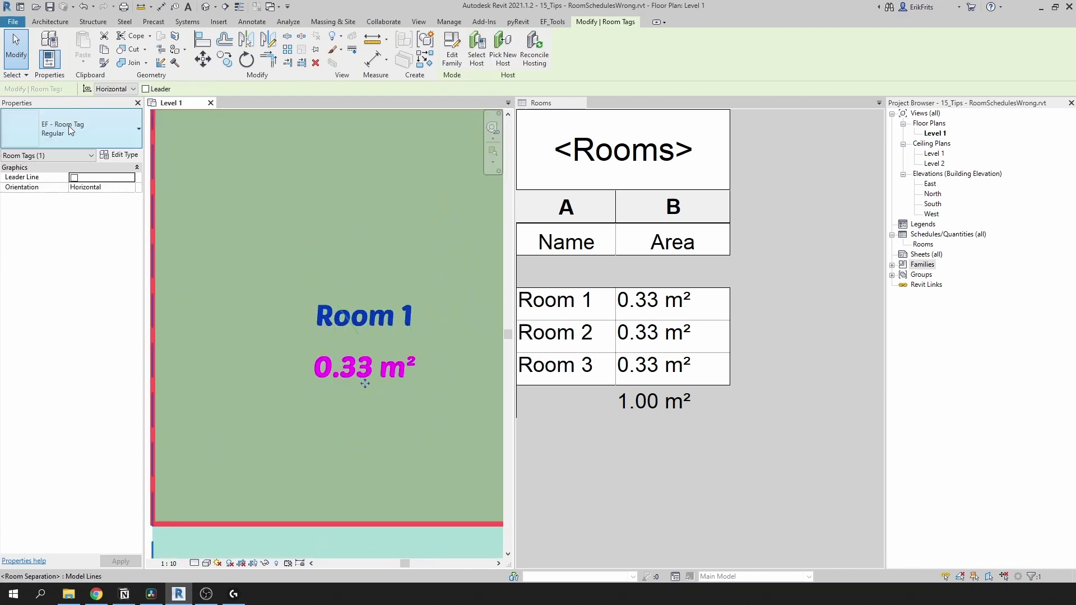
left_click(84, 128)
left_click(56, 183)
- Nudge the separation line beside Room 1 to the right to enlarge Room 1
middle_click_drag(467, 434, 394, 381)
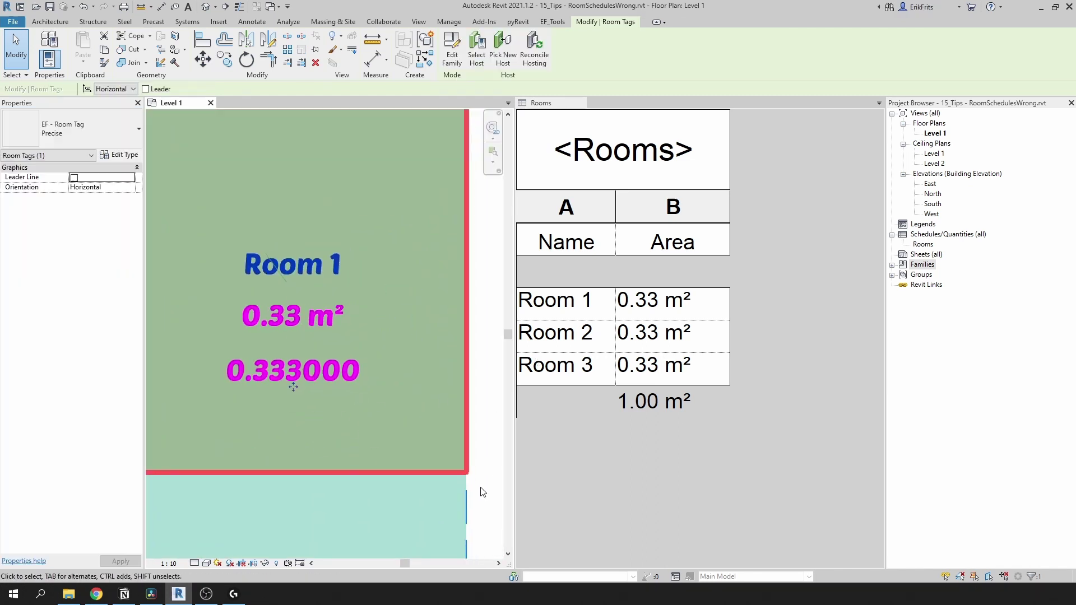
left_click(394, 381)
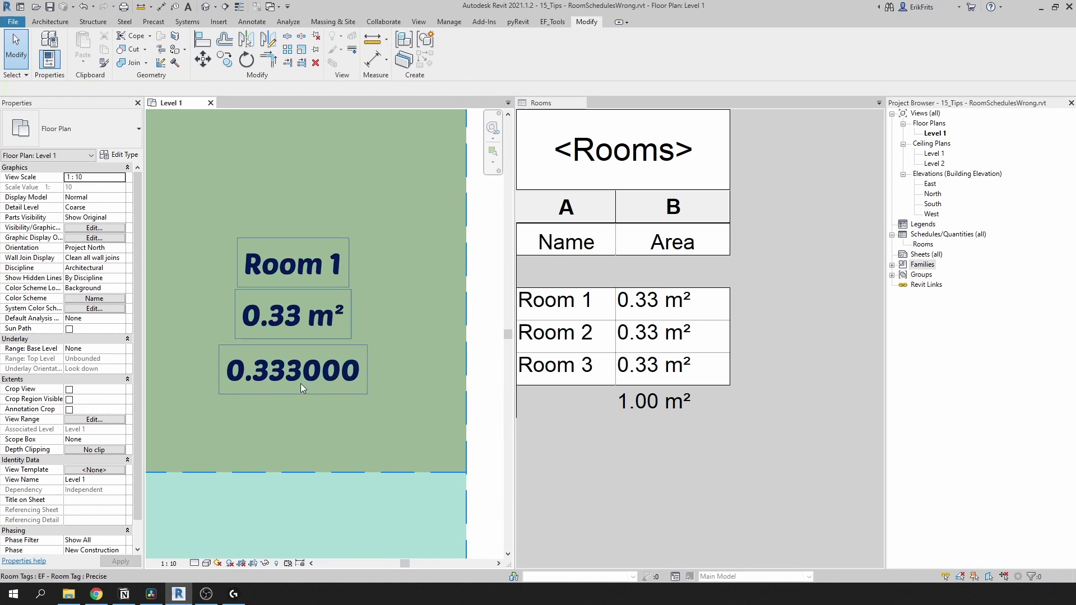
left_click(468, 403)
key("Right")
key("Right")
key("Right")
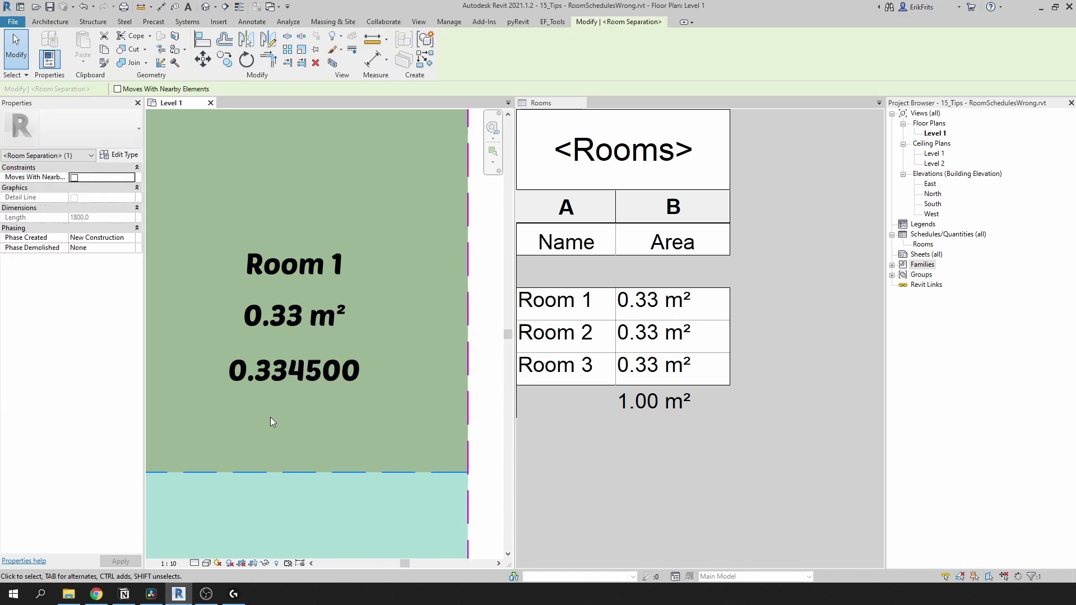
- Nudge Room 1's boundary to reach 0.339, then drag it slightly back left to shrink the room
key("Right")
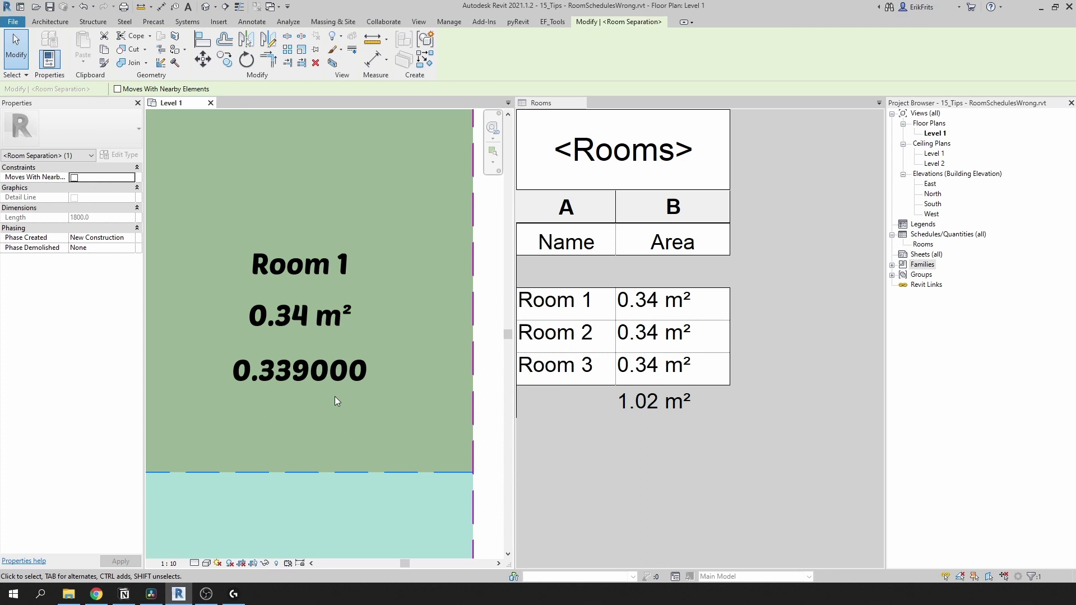
scroll(397, 413, "down", 1)
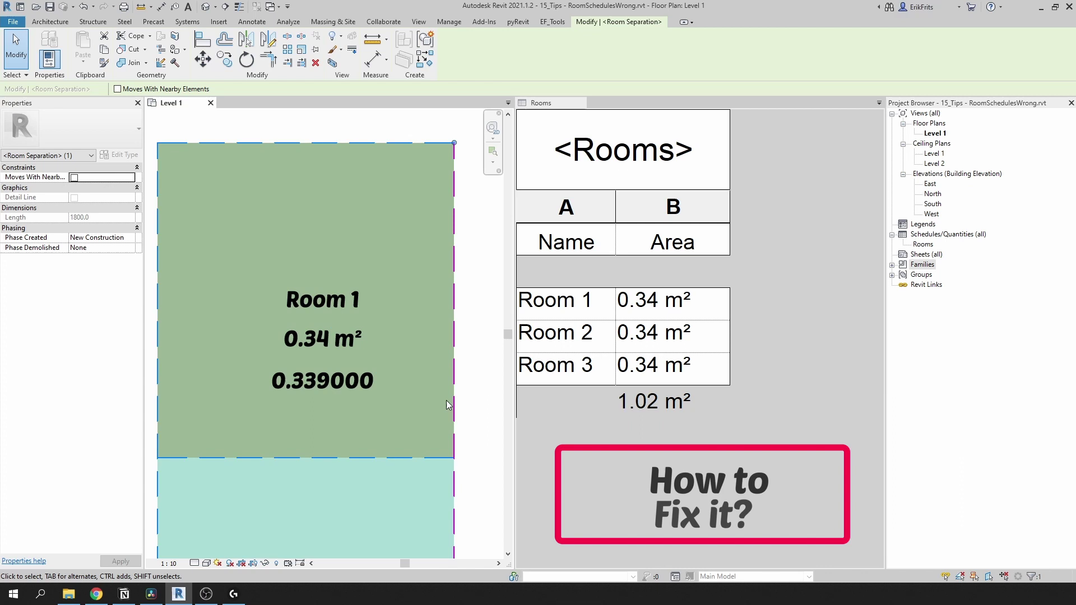
left_click_drag(454, 401, 447, 403)
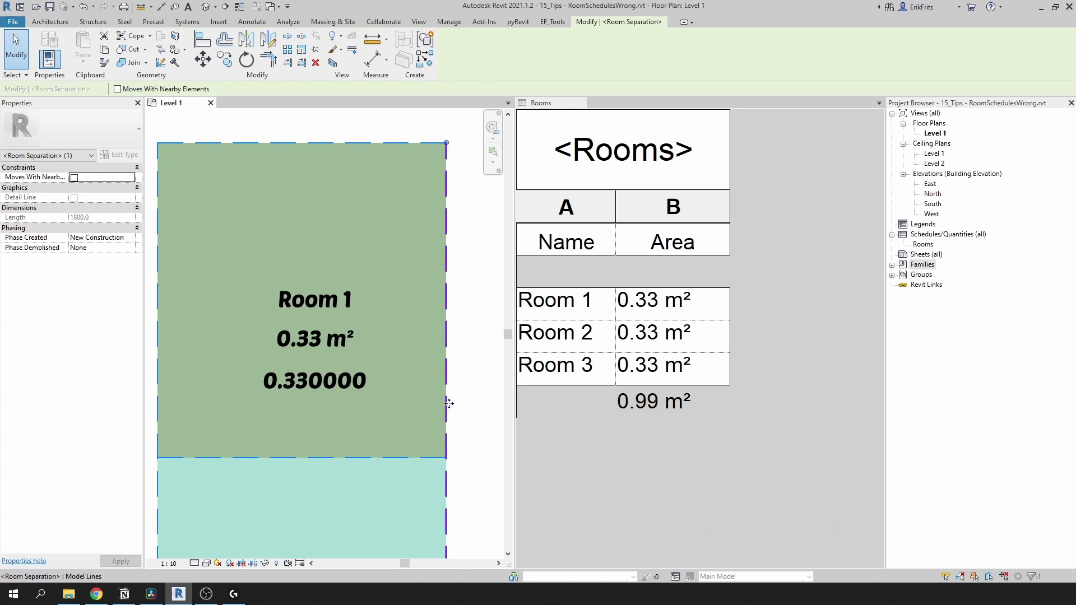
- Activate the Rooms schedule and add a calculated field 'int area' of type Integer
left_click(586, 441)
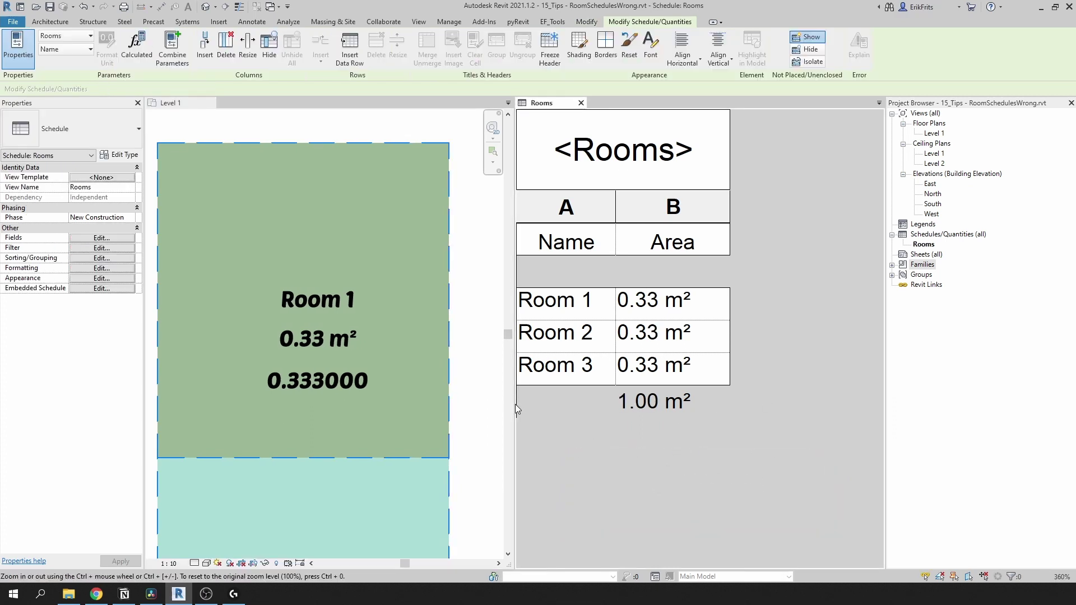
left_click_drag(515, 406, 390, 407)
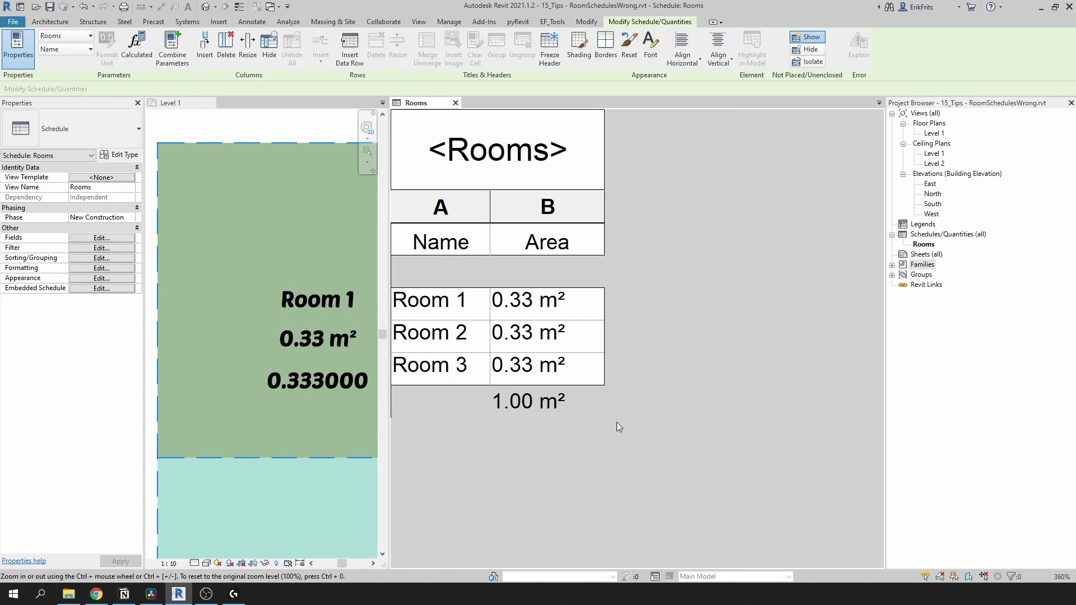
left_click(84, 240)
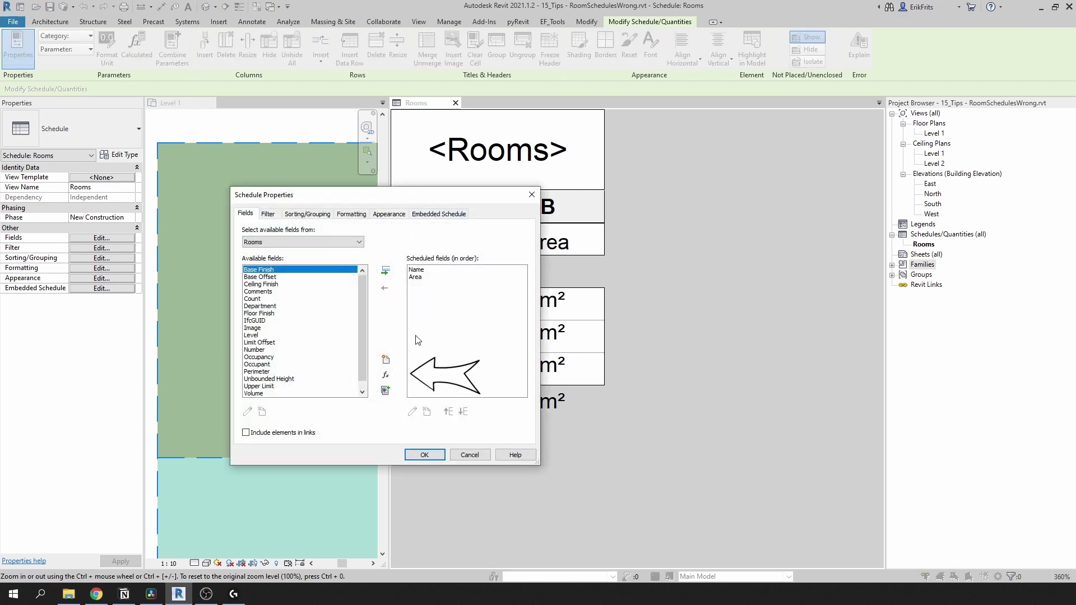
left_click(386, 375)
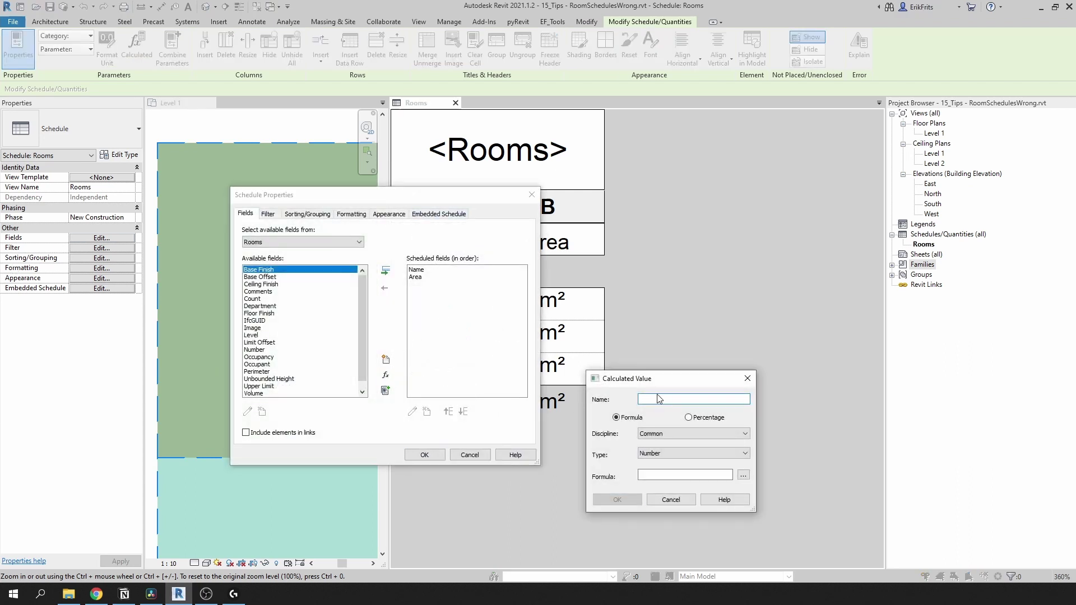
type("int ")
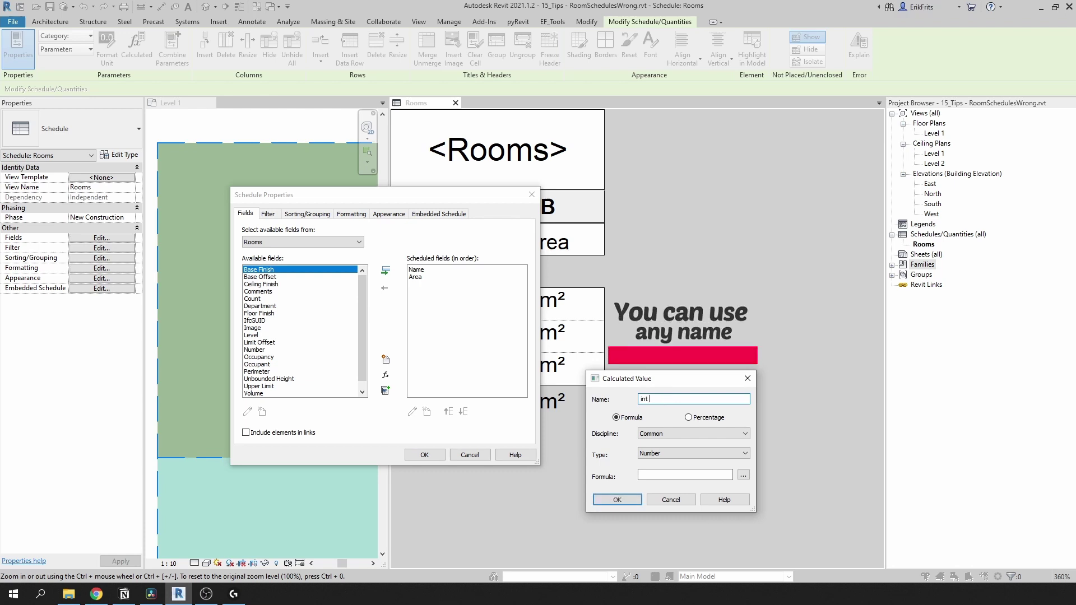
type("area")
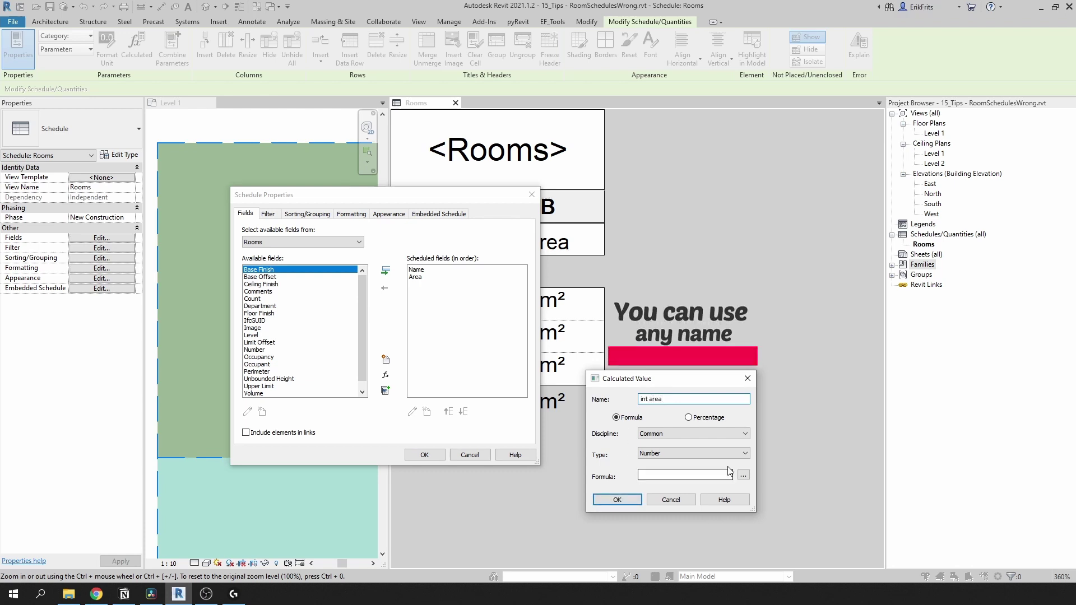
left_click(695, 454)
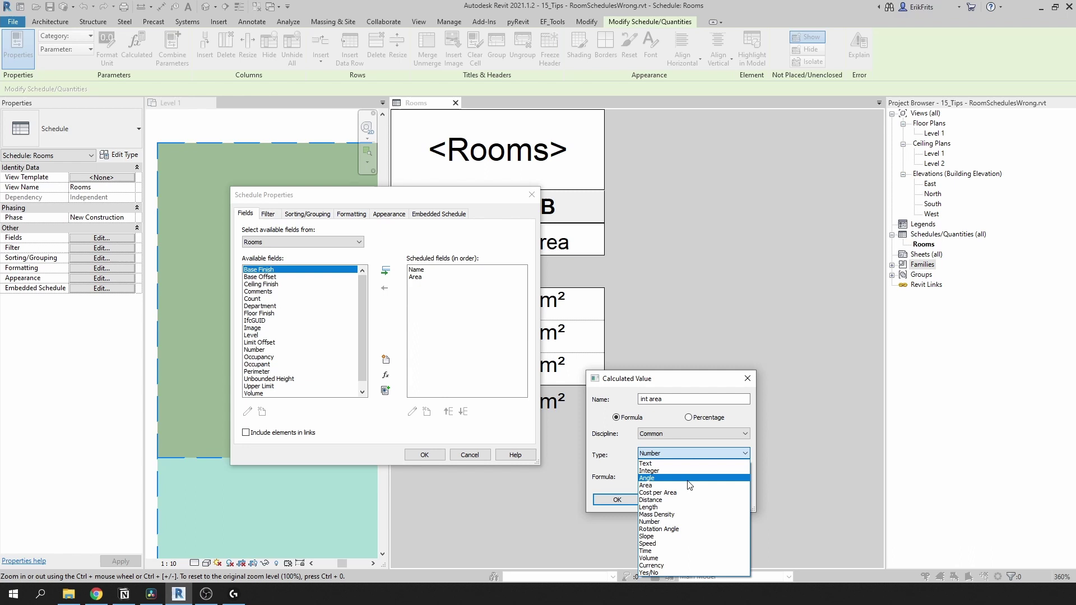
left_click(684, 472)
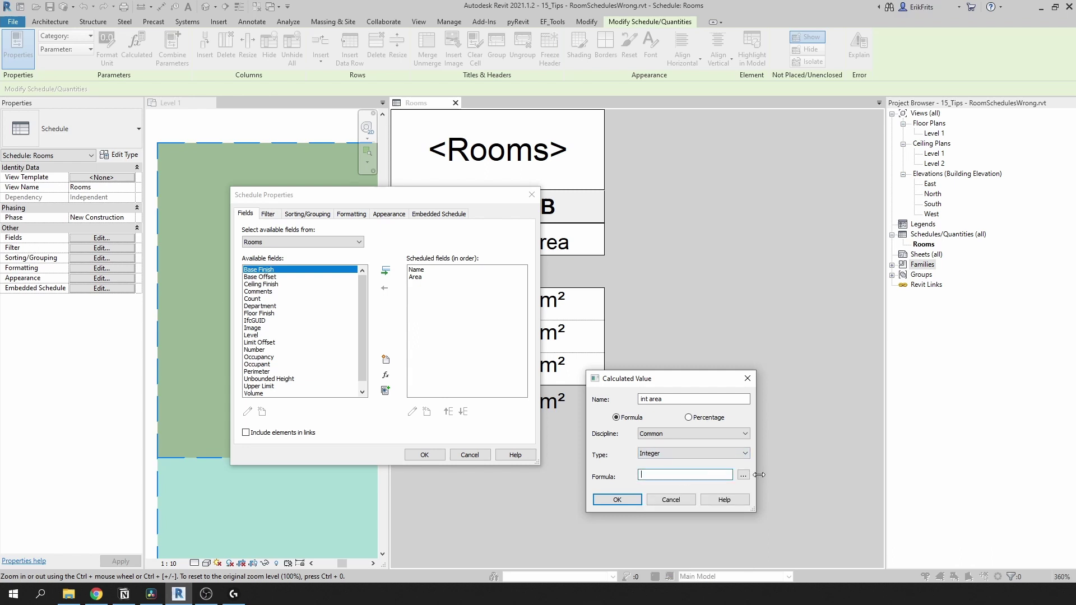
- Give int area the formula Area / 1 * 100 and apply it to the schedule
left_click(746, 476)
left_click(624, 407)
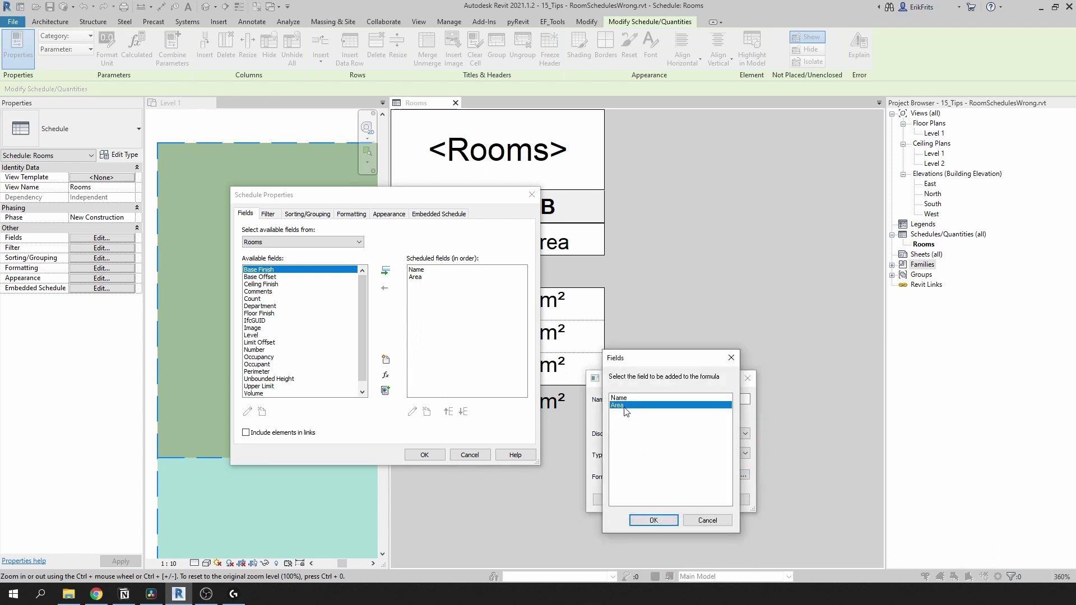
left_click(653, 520)
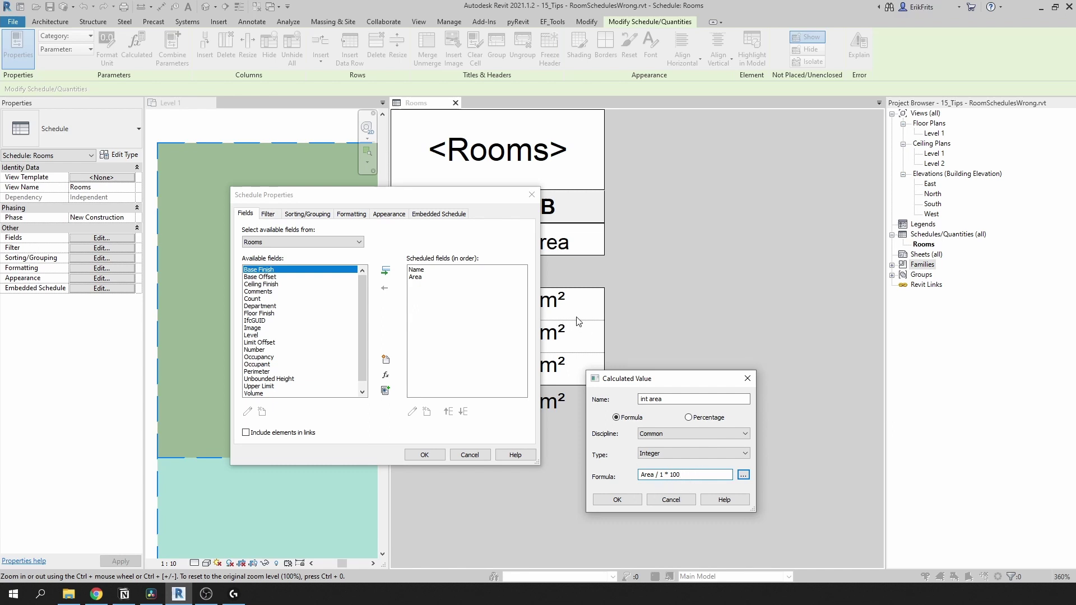
left_click(696, 473)
left_click(618, 500)
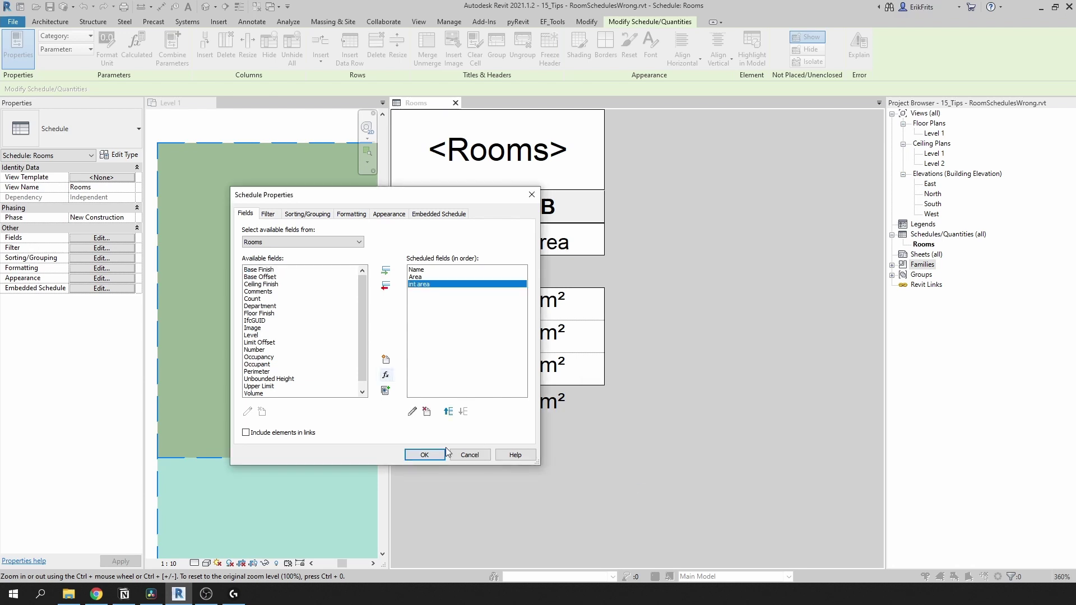
left_click(424, 455)
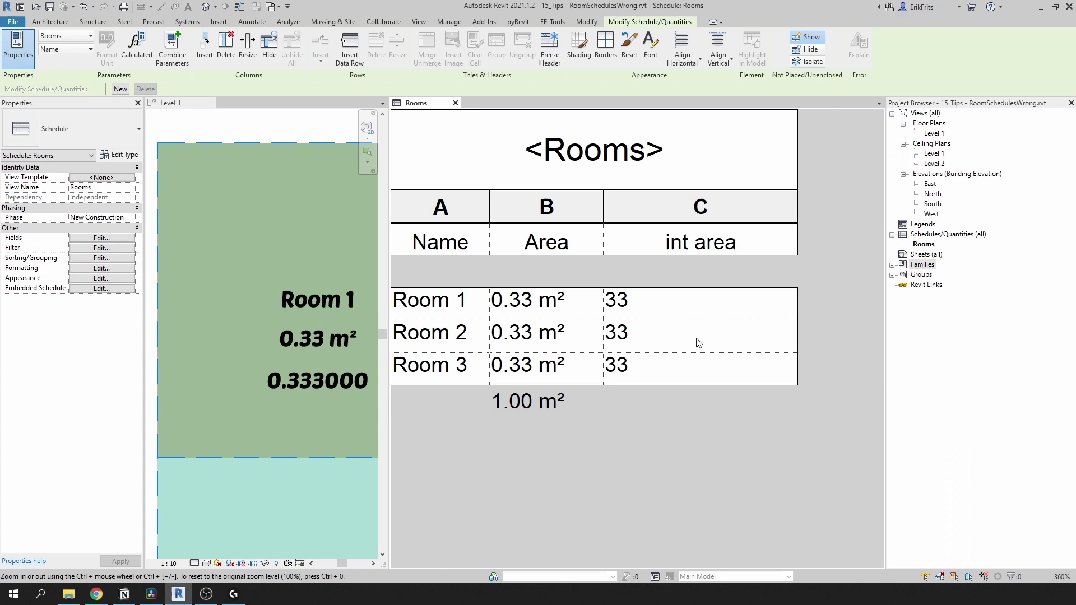
- Add a new calculated field named 'Rounded Area' with type Area
left_click(102, 237)
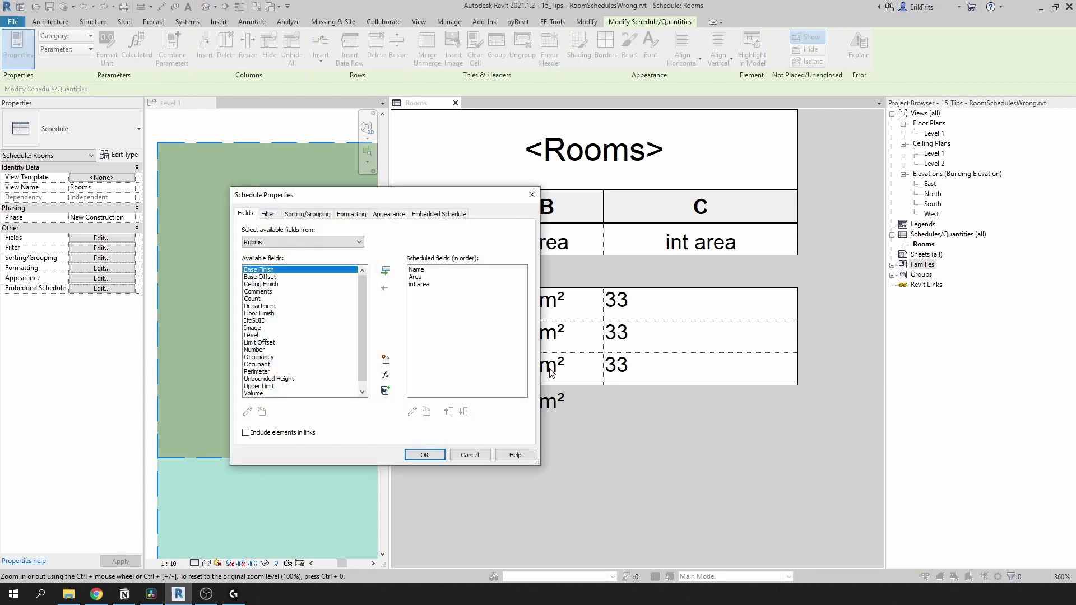
left_click(387, 376)
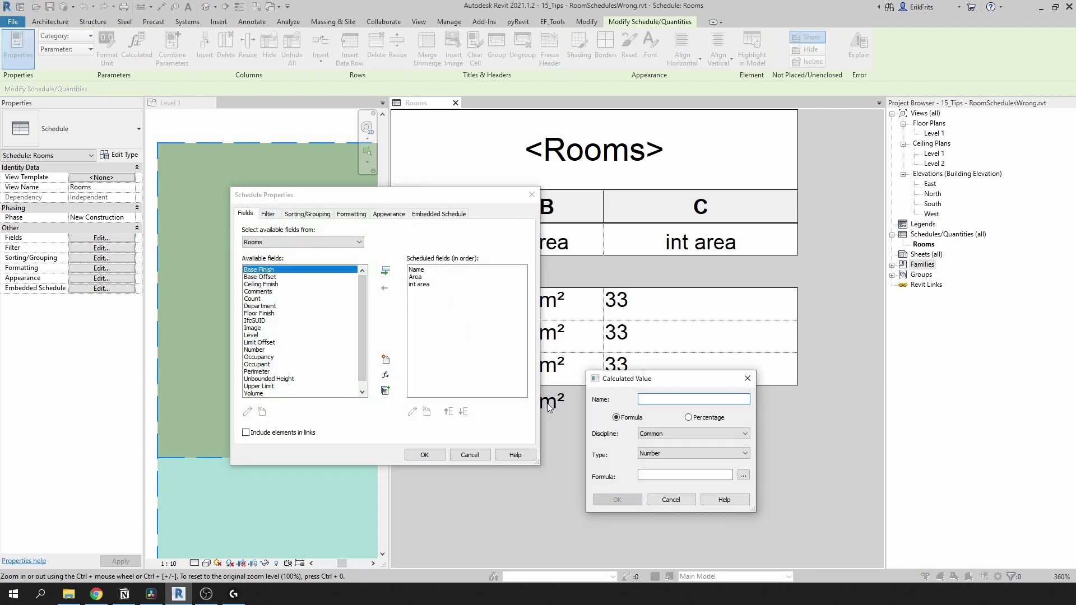
left_click(678, 453)
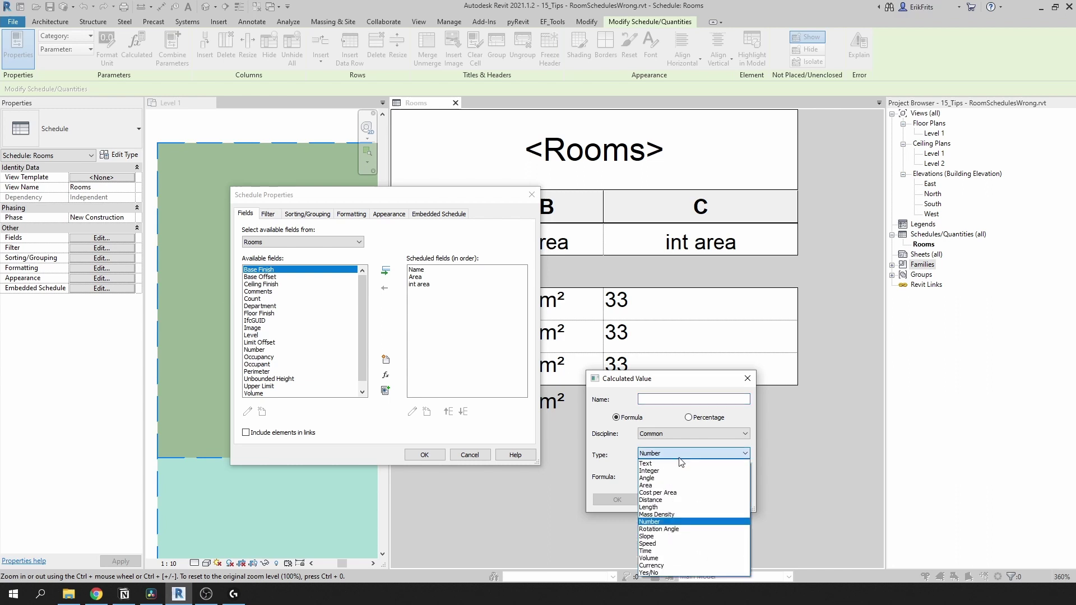
left_click(651, 486)
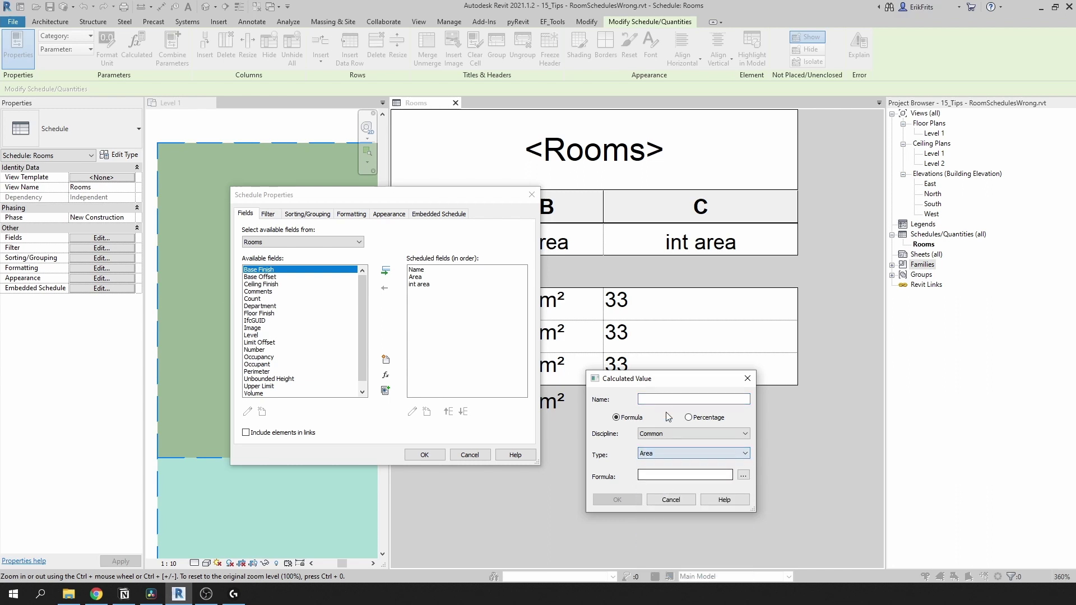
left_click(661, 400)
type("Rounded Area")
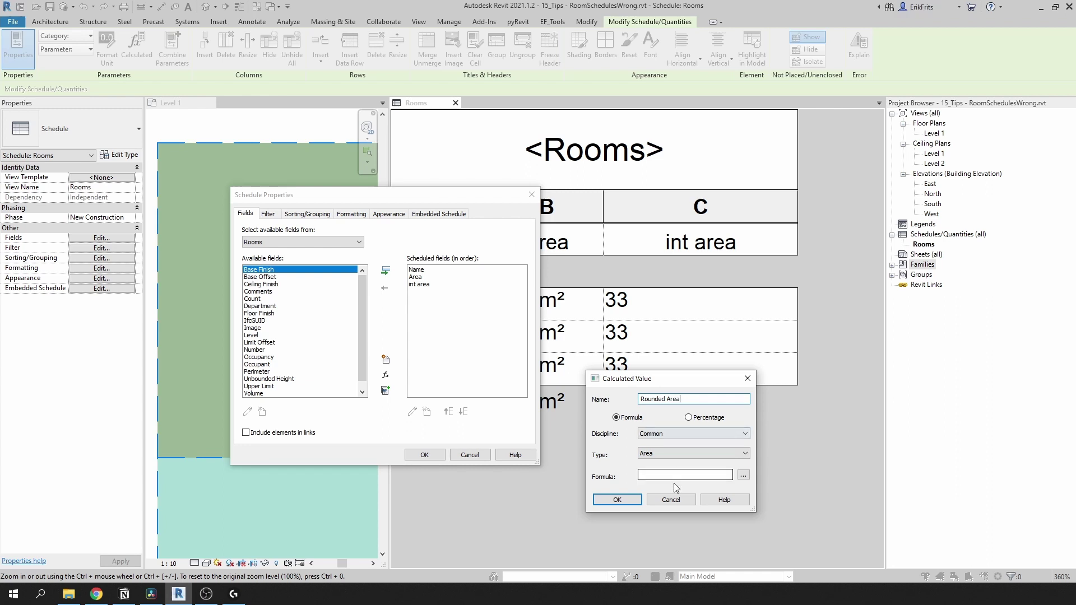
- Build the Rounded Area formula from the int area field and apply it to the schedule
left_click(743, 476)
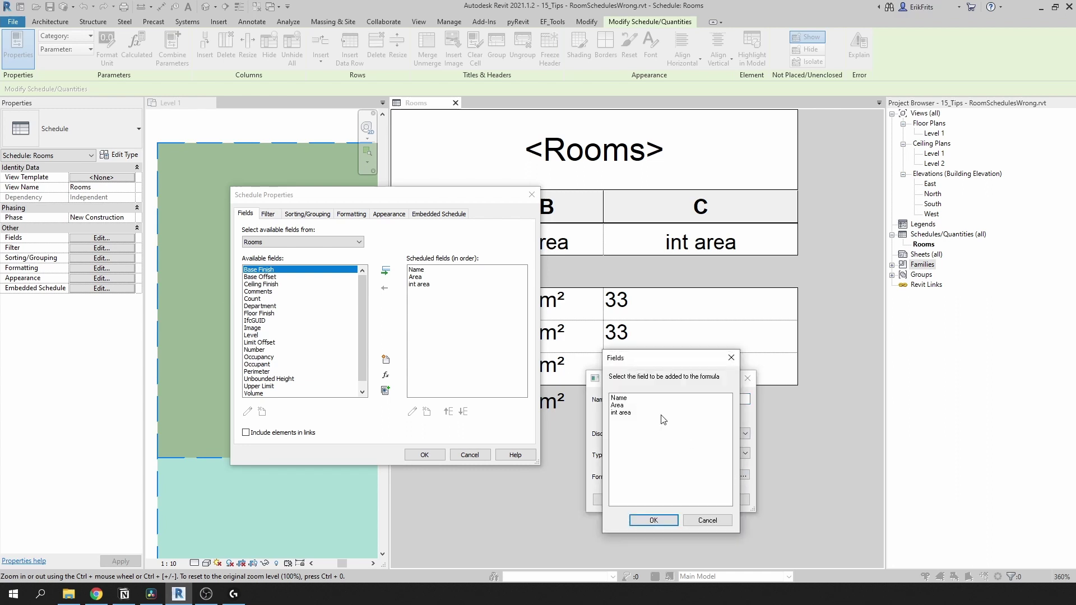
left_click(622, 413)
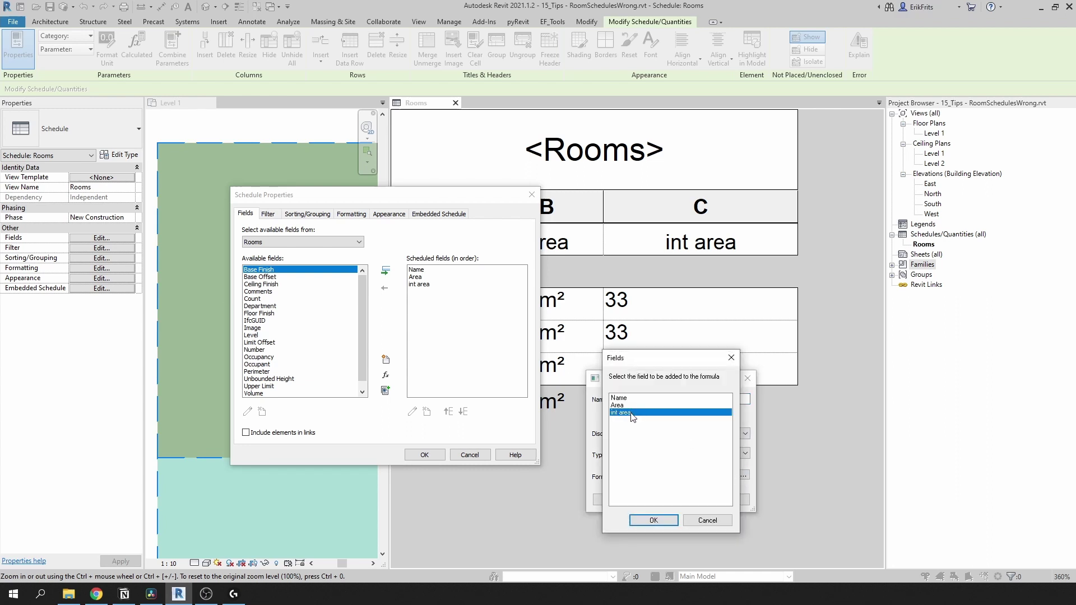
left_click(654, 520)
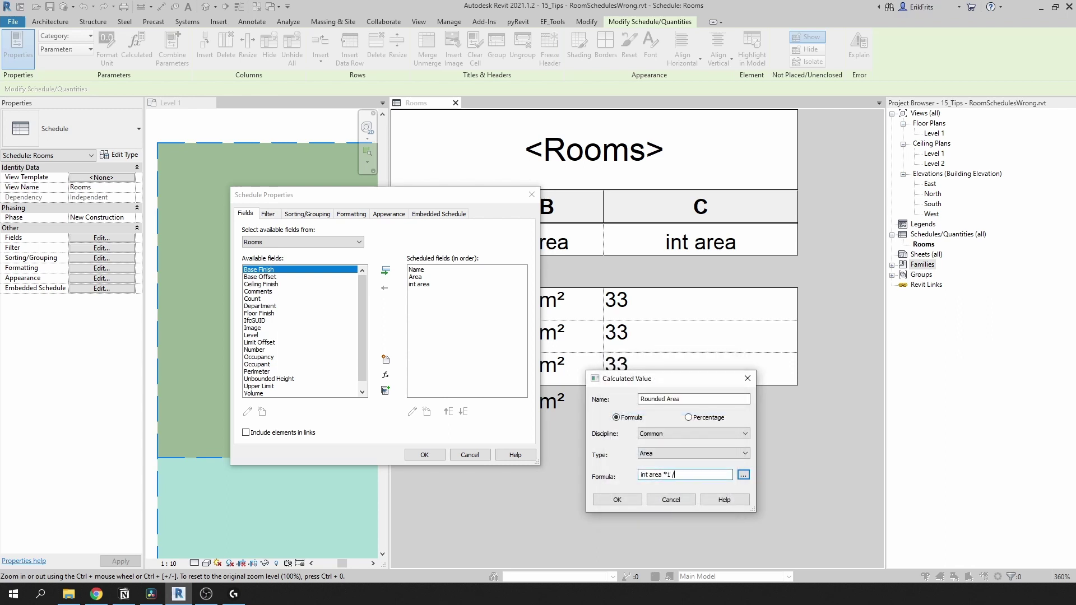
left_click(618, 500)
left_click(426, 455)
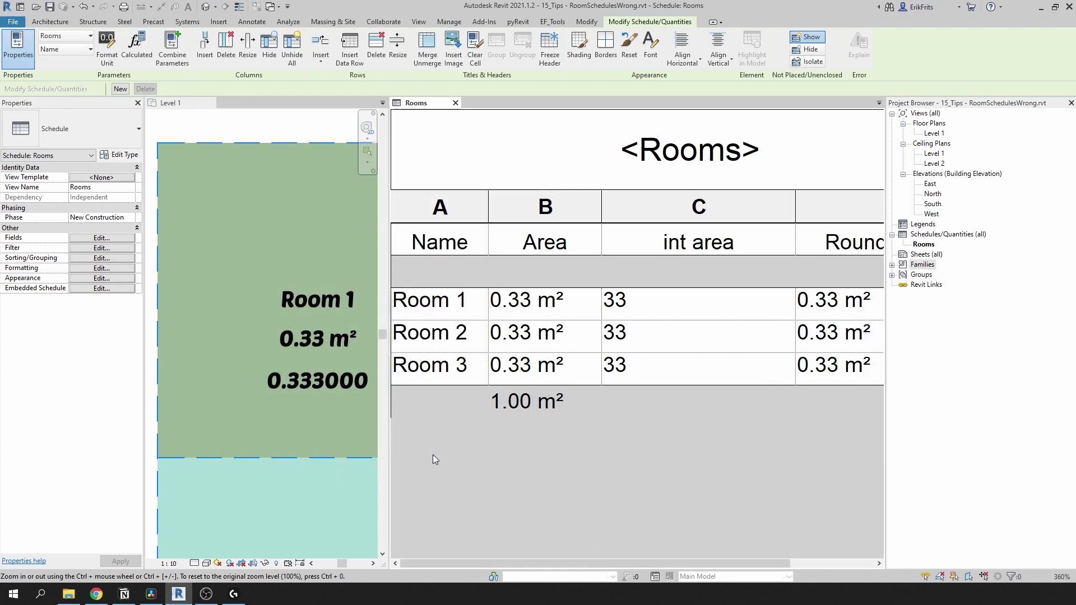
- In Formatting, mark int area as a hidden field and set Rounded Area to Calculate totals
left_click(100, 268)
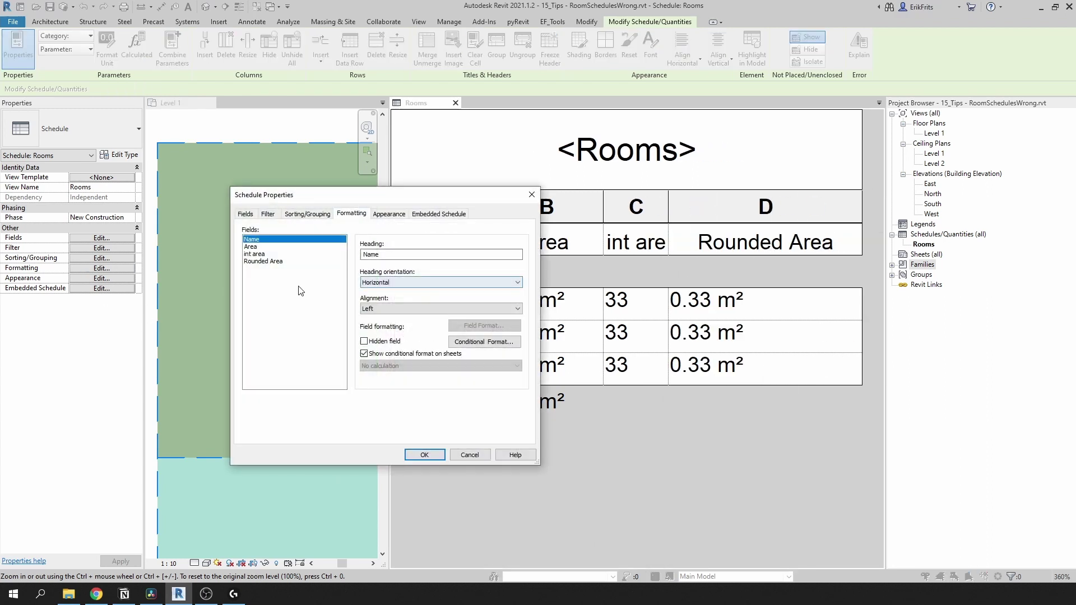
left_click(263, 254)
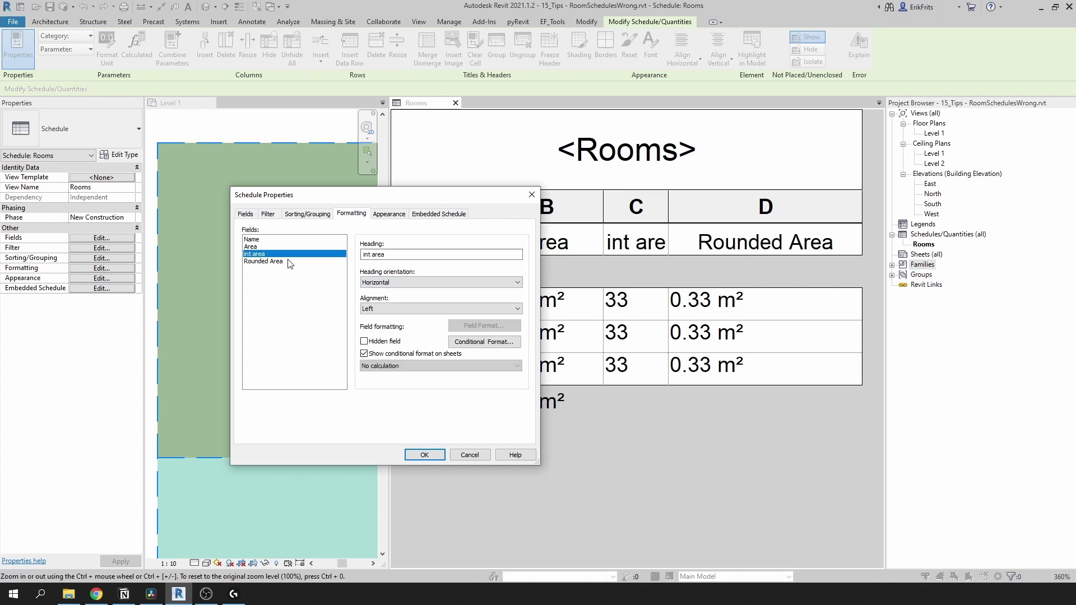
left_click(364, 342)
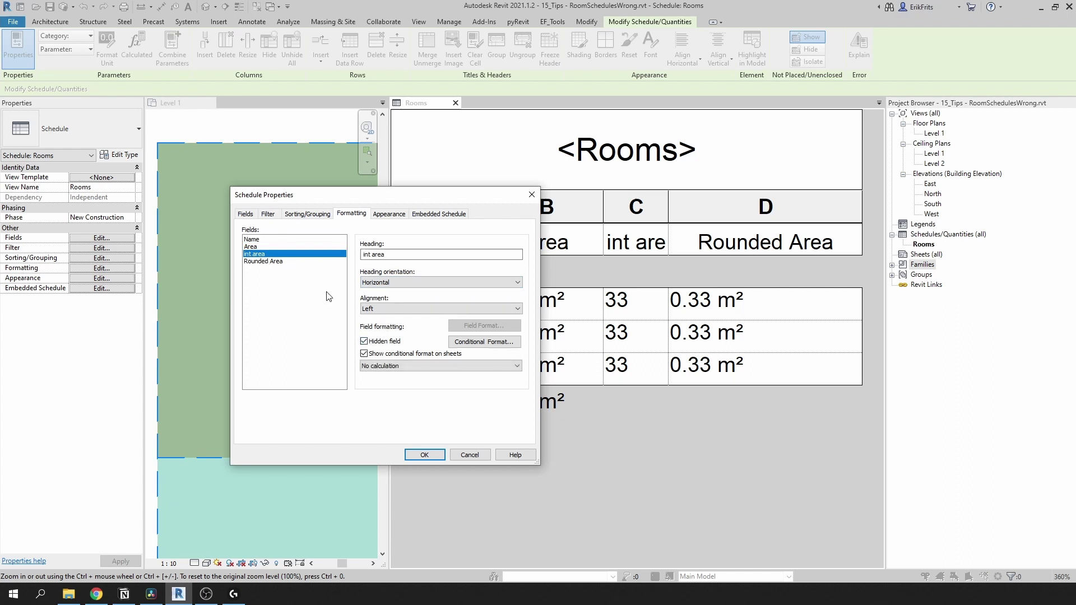
left_click(275, 262)
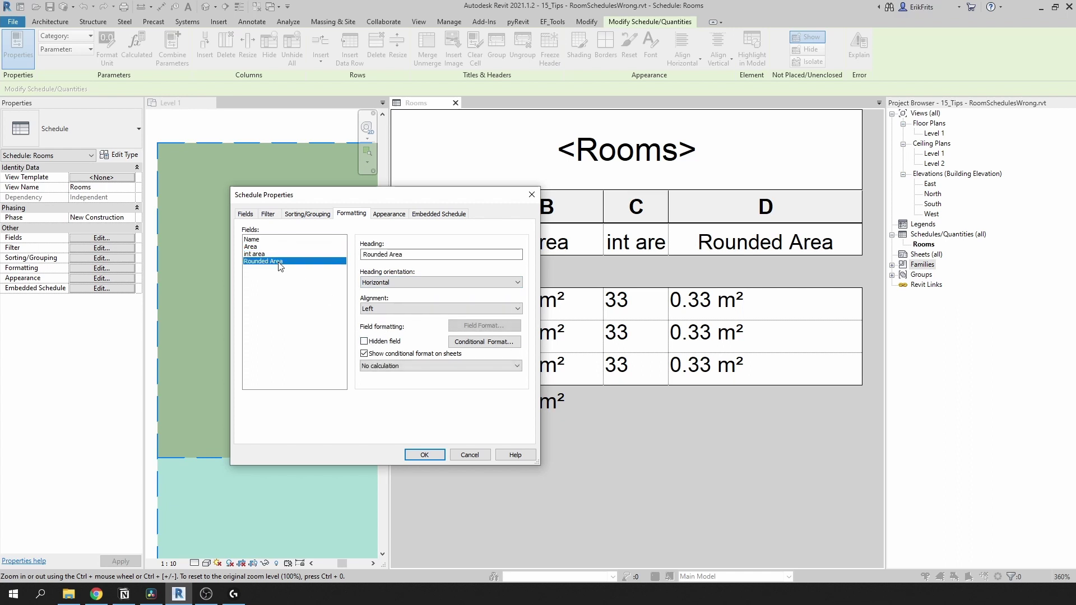
left_click(406, 370)
left_click(404, 384)
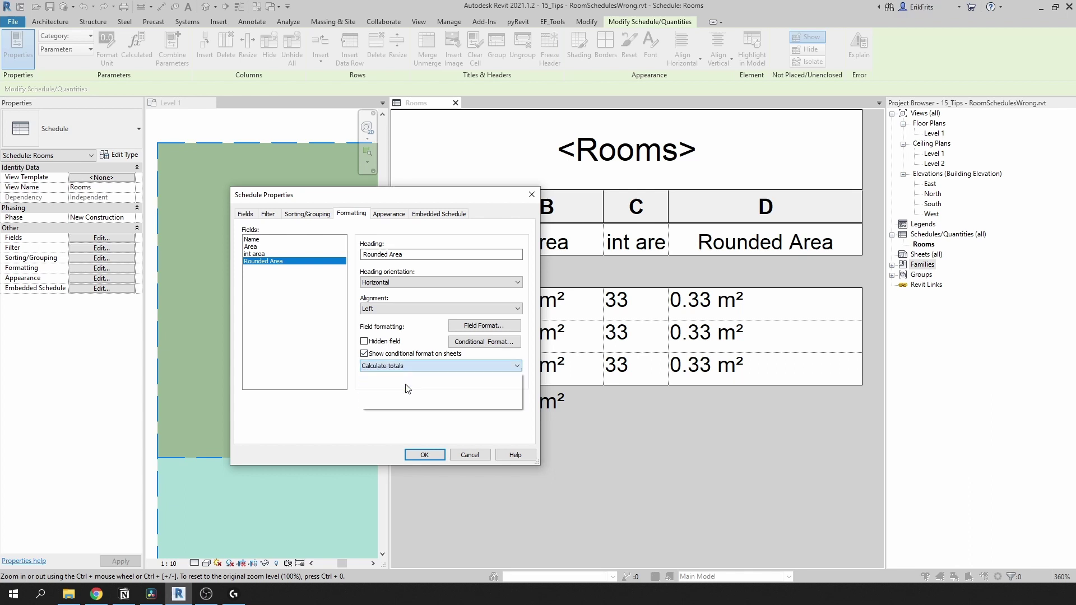
left_click(425, 455)
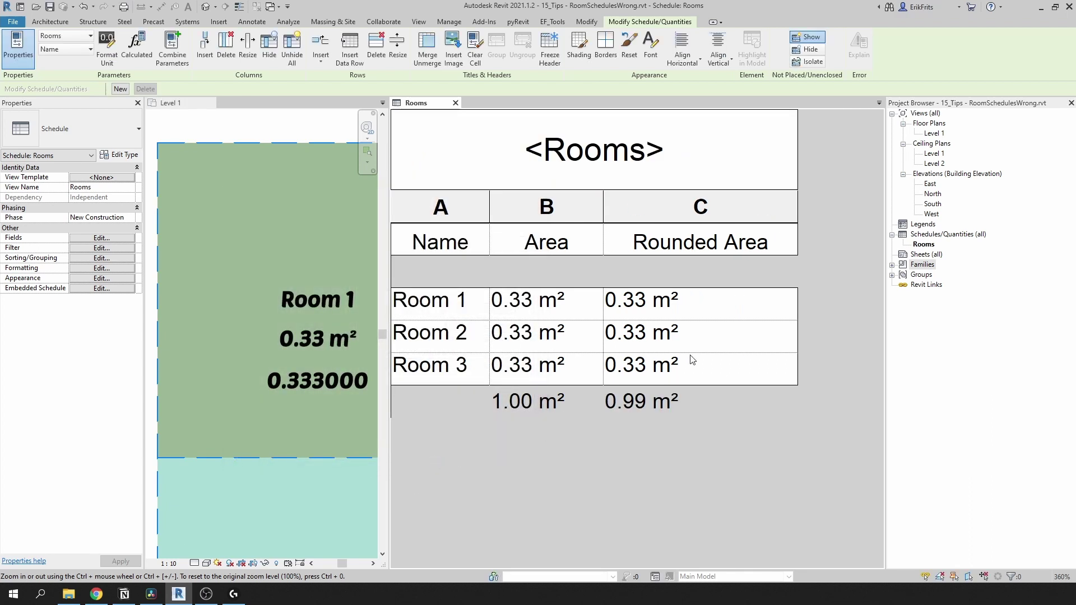
- Shift the Level 1 room separation line left and right, then return Room 1 to 0.333000
left_click(181, 365)
middle_click_drag(304, 401, 234, 330)
left_click(326, 365)
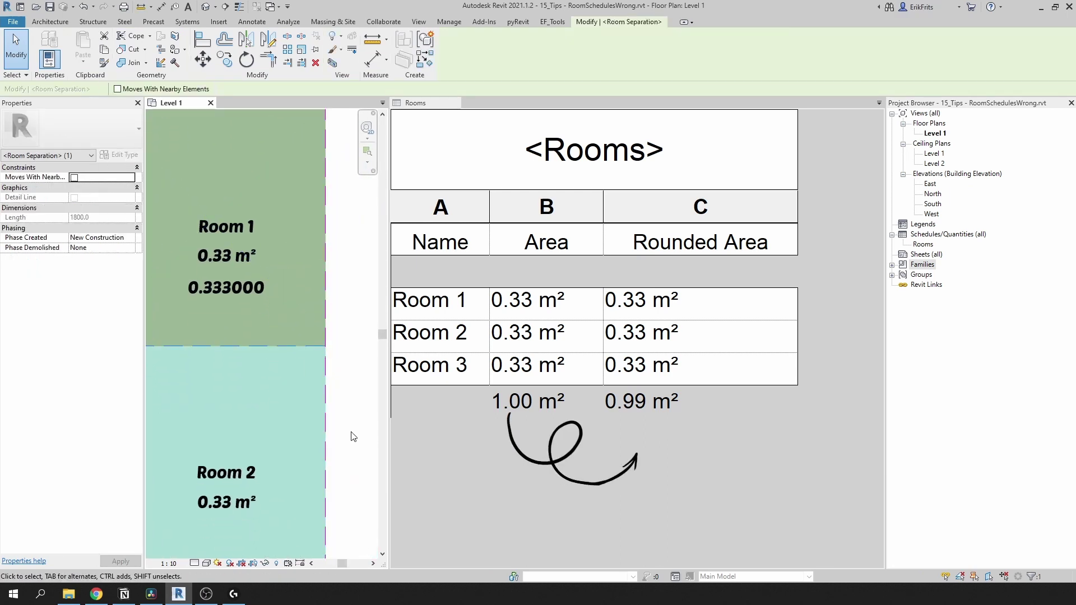
key("Left")
key("Left")
key("Left")
key("Left")
key("Left")
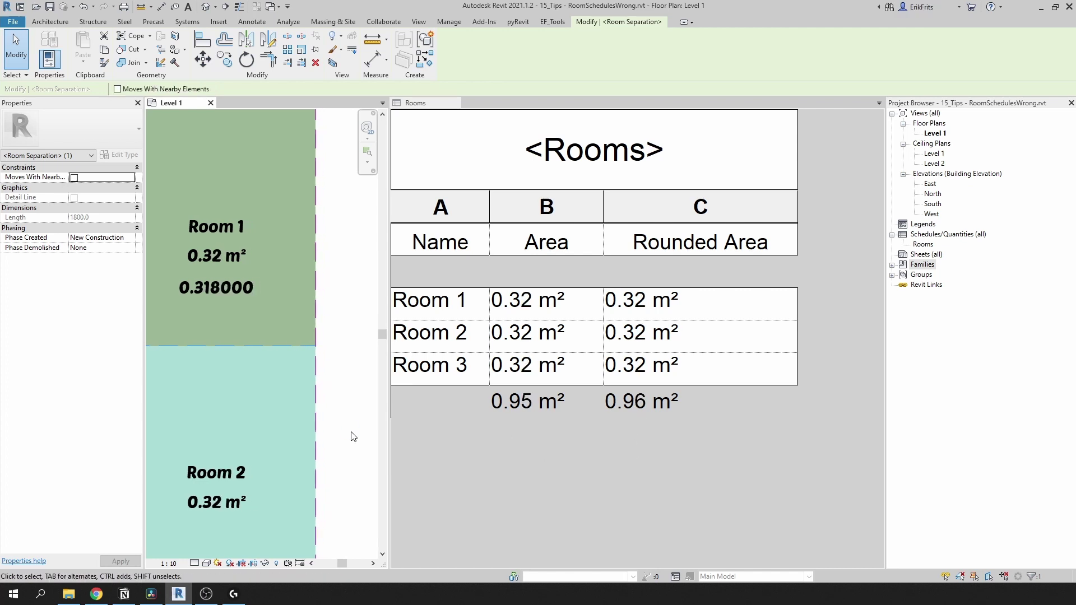
key("Right")
key("Right")
key("Right")
key("Right")
key("Right")
key("Right")
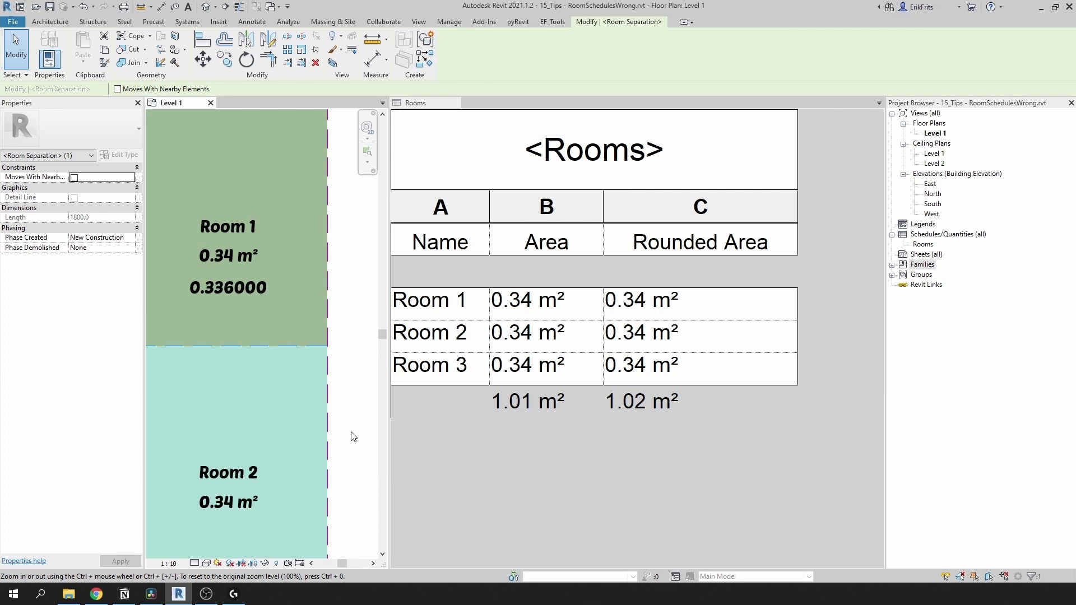
key("Right")
key("Left")
key("Left")
key("Left")
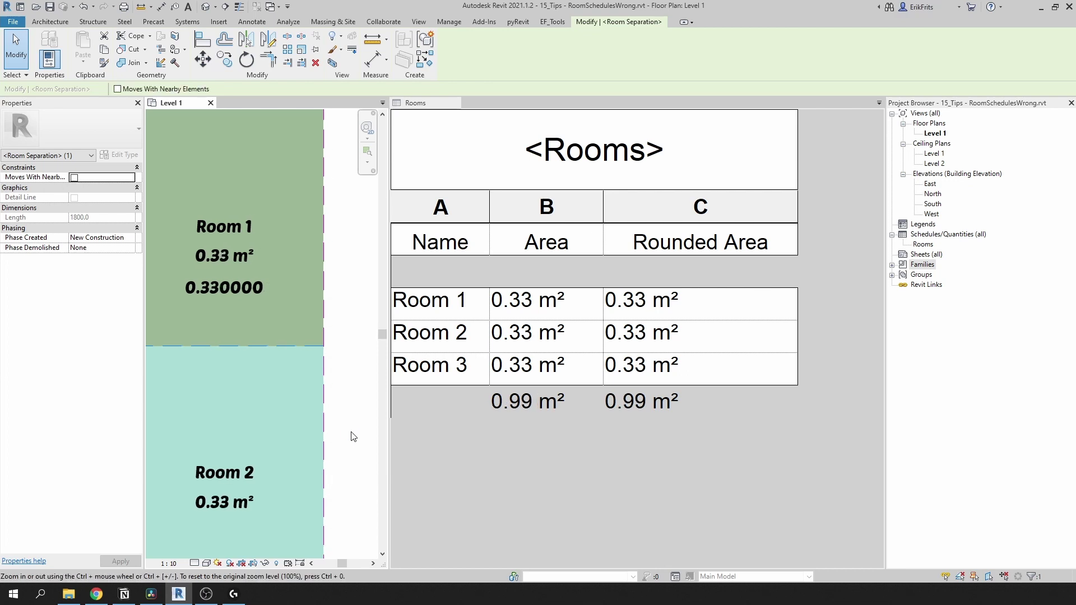
key("Right")
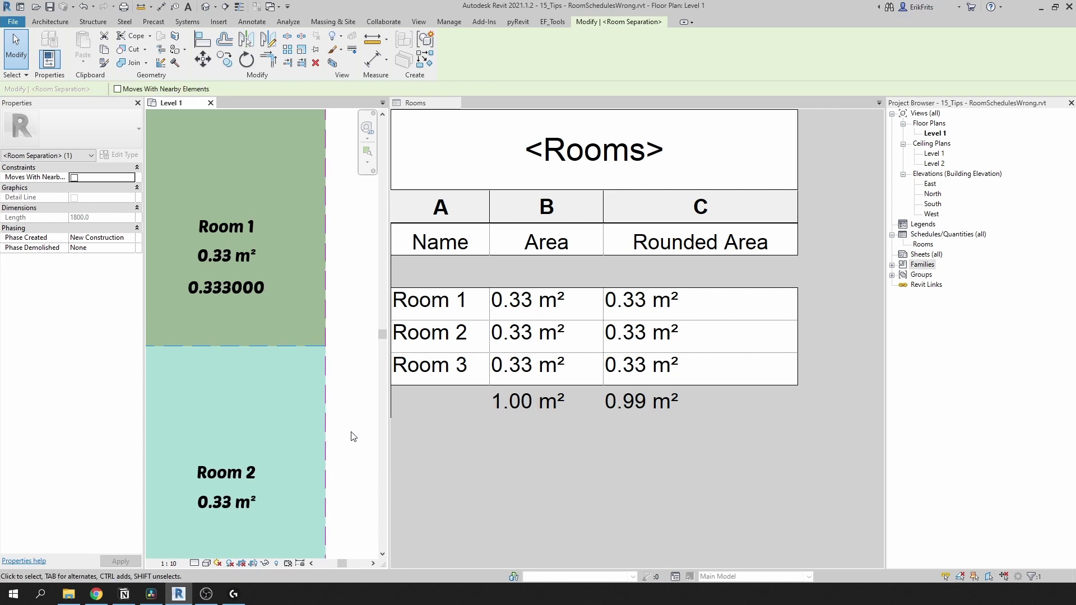